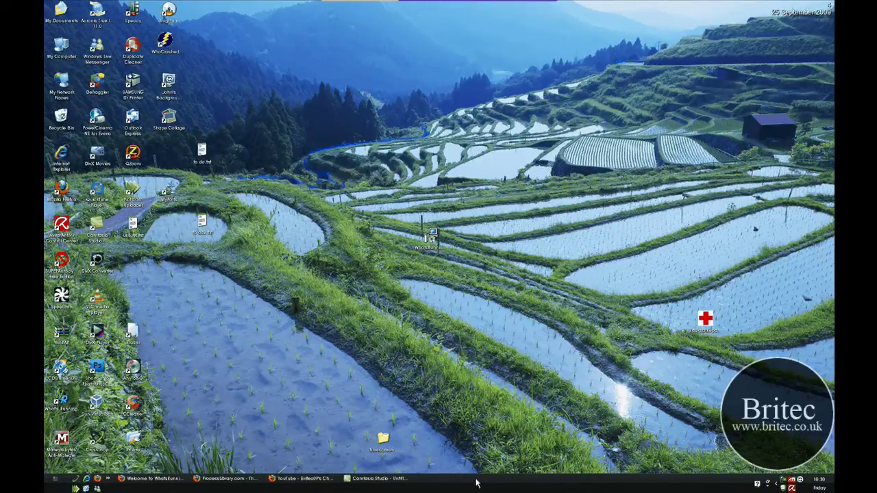
# Open the Windows Task Manager
pyautogui.hotkey('ctrl', 'shift', 'Escape')
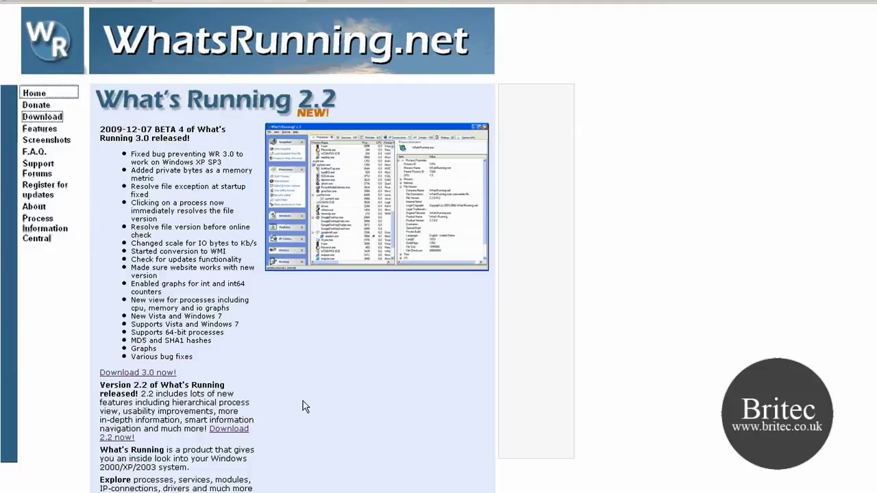
# Look through the WhatsRunning.net home page, from the release notes down to the process query lists
pyautogui.scroll(-3, 654, 286)
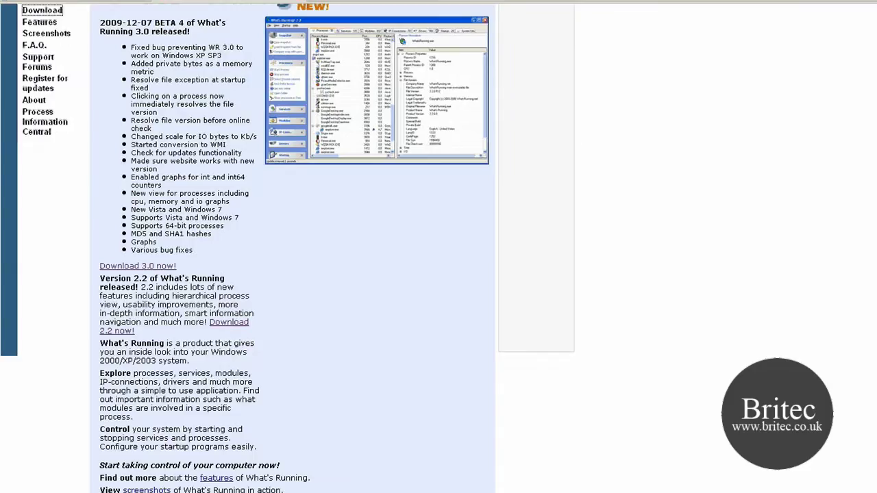
pyautogui.scroll(-10, 655, 286)
pyautogui.scroll(-3, 285, 248)
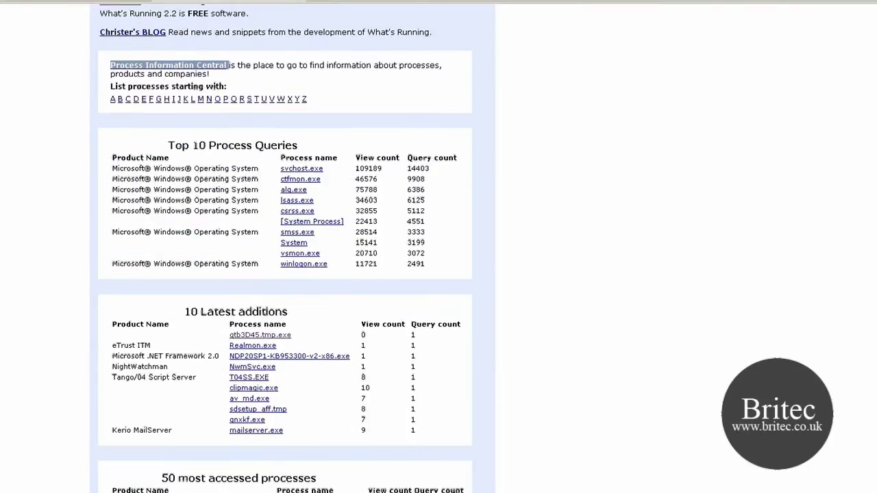
pyautogui.scroll(1, 300, 295)
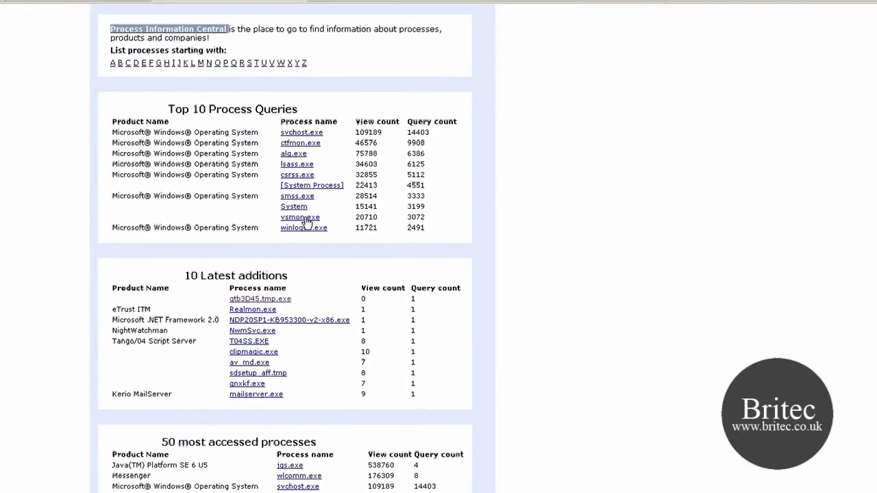
# Download What's Running 2.2 and install it with the Normal Installation components, launching it when setup finishes
pyautogui.click(245, 331)
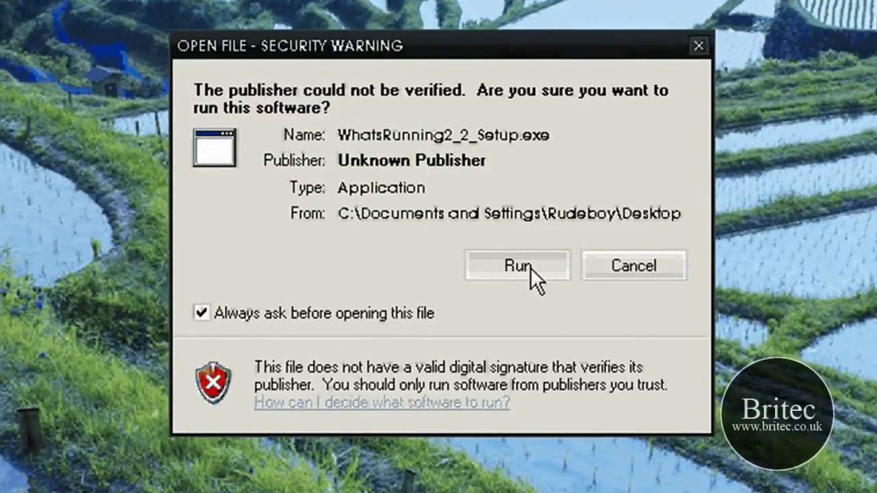
pyautogui.click(517, 266)
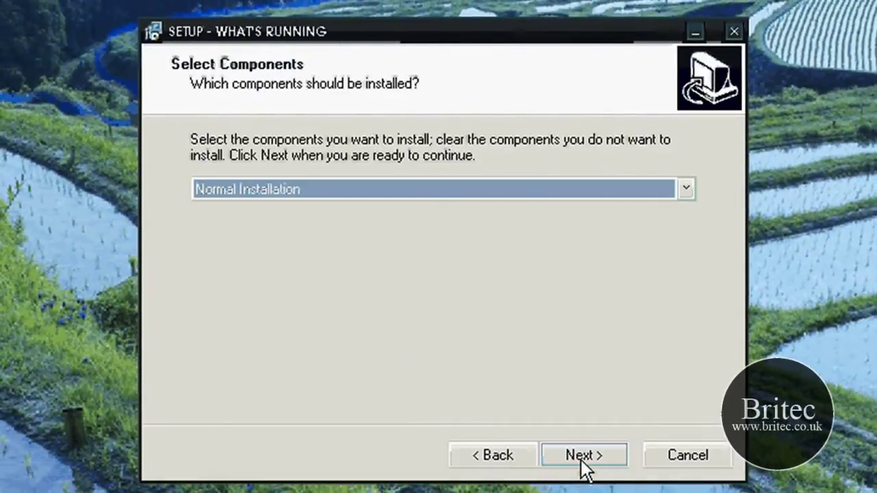
pyautogui.click(581, 455)
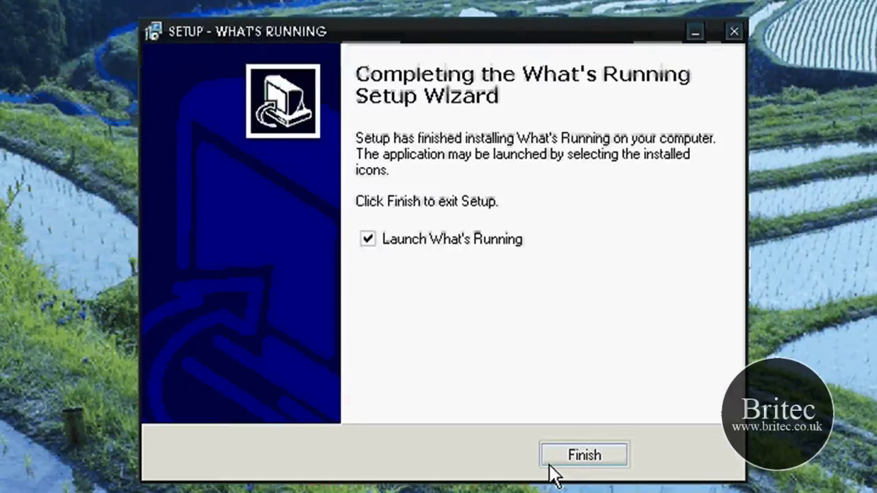
pyautogui.click(583, 455)
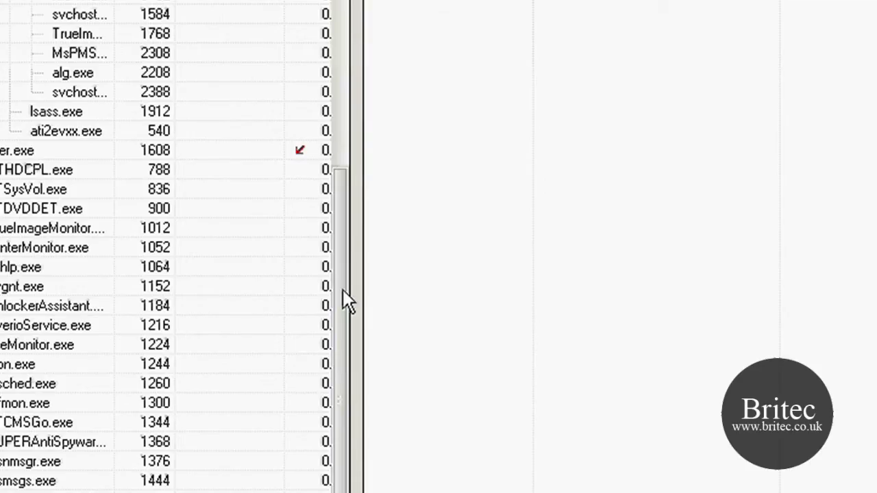
# Examine the properties of several running processes, including acs.exe, ati2evxx.exe, sched.exe, several svchost.exe instances and alg.exe
pyautogui.moveTo(343, 290); pyautogui.dragTo(356, 9)
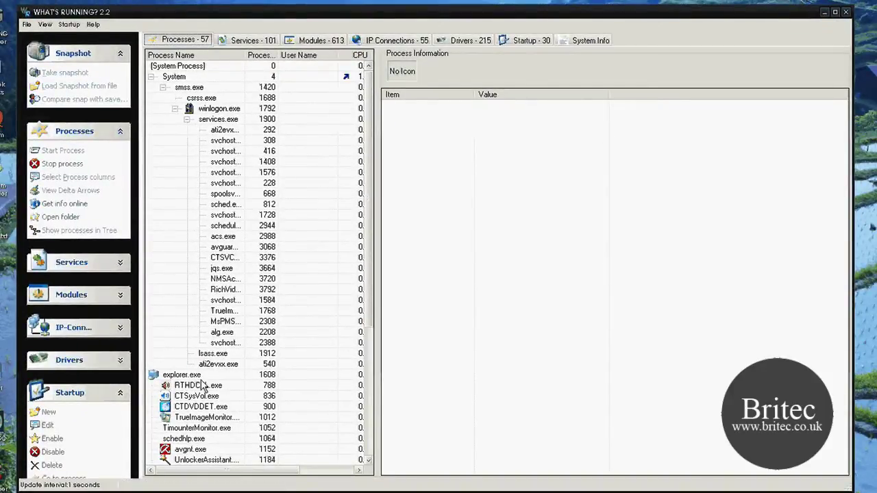
pyautogui.click(235, 237)
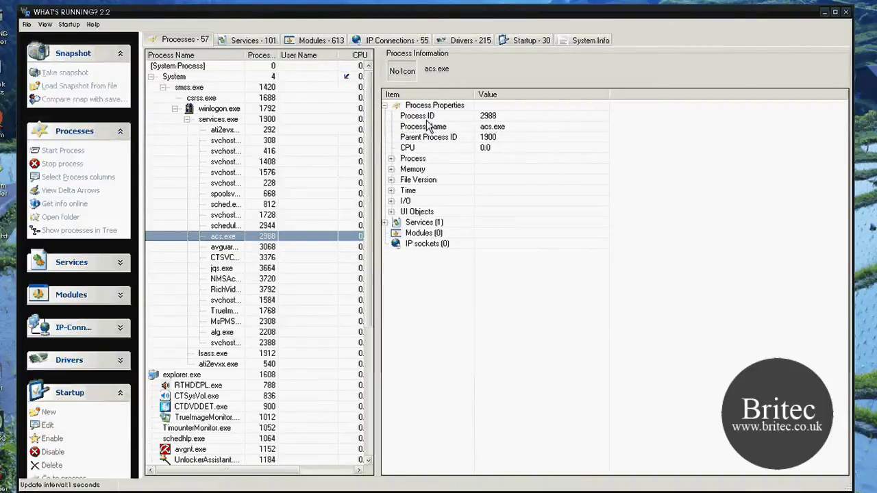
pyautogui.click(225, 183)
pyautogui.click(222, 141)
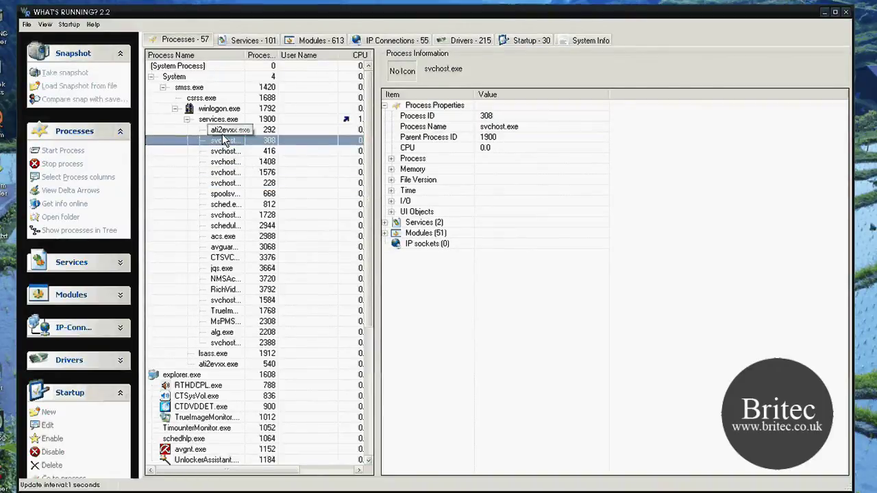
pyautogui.click(222, 132)
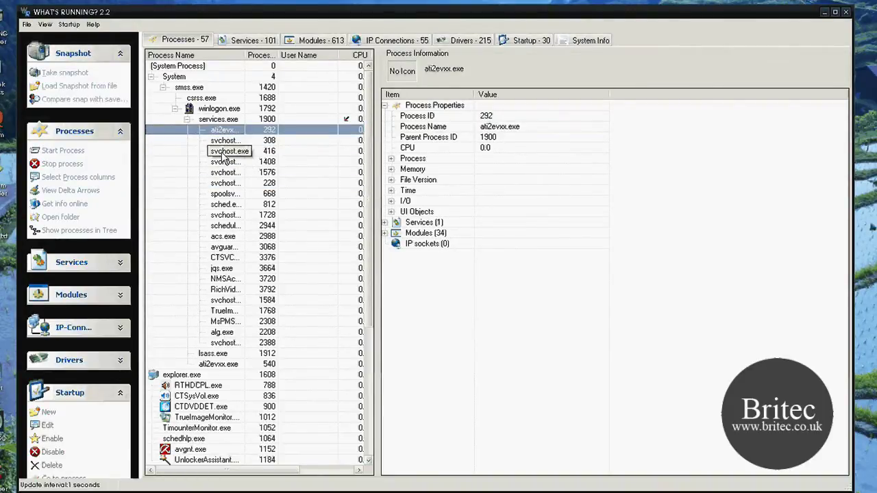
pyautogui.click(226, 204)
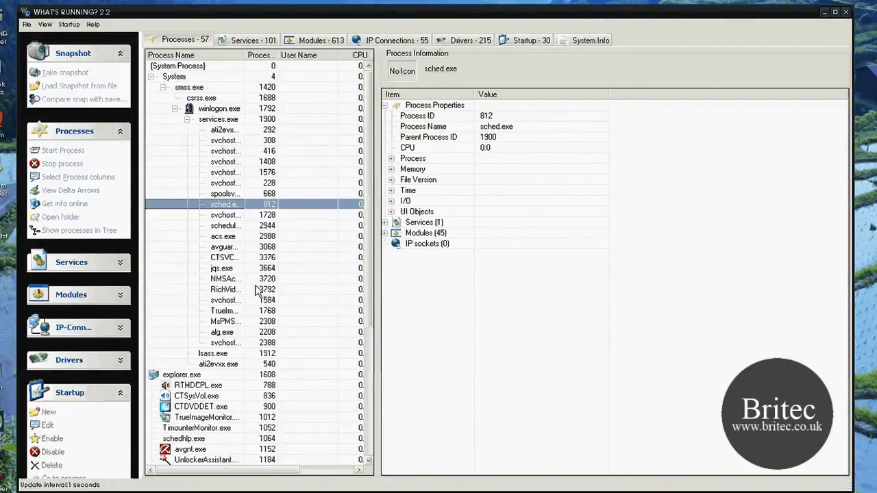
pyautogui.click(228, 304)
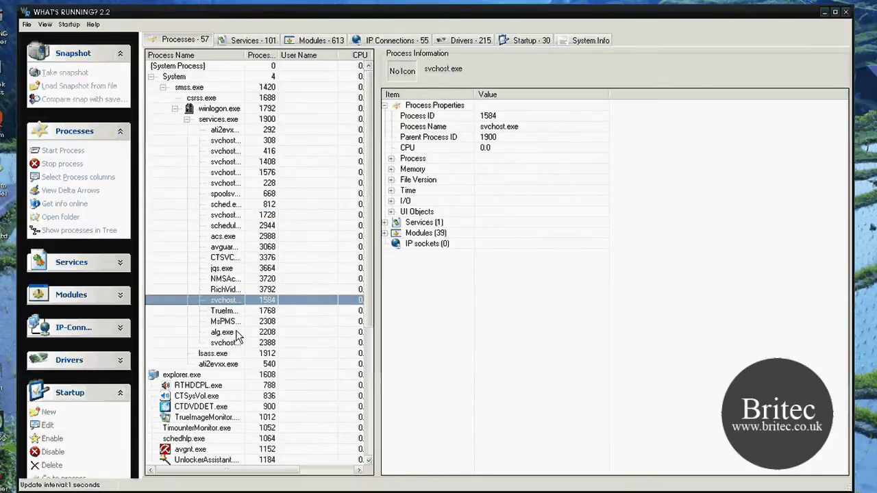
pyautogui.click(224, 343)
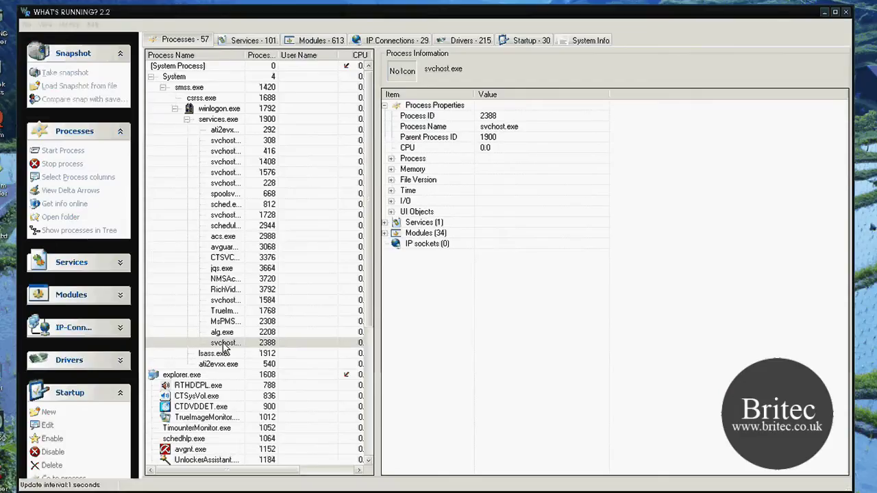
pyautogui.click(221, 334)
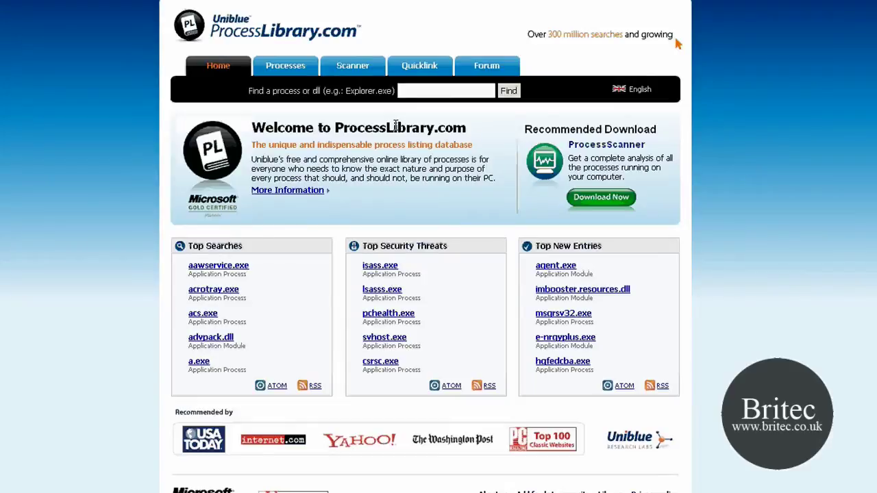
# Search ProcessLibrary.com in the browser for alg.exe
pyautogui.click(445, 92)
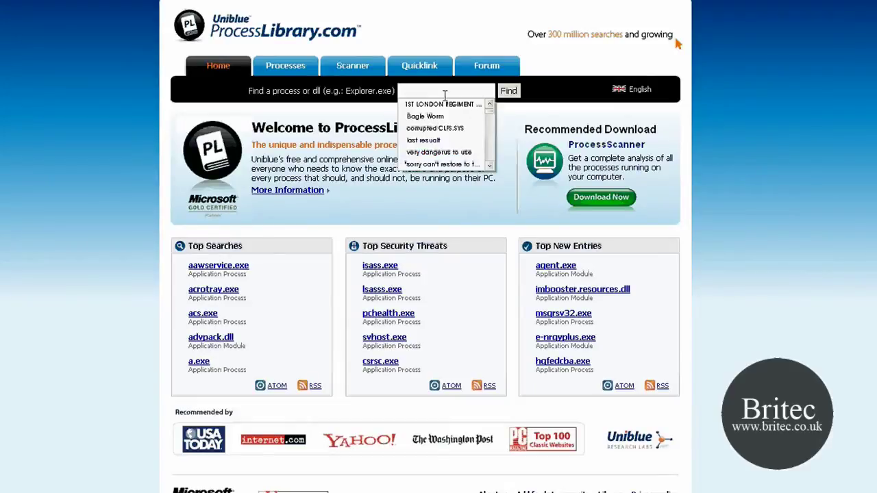
pyautogui.write('al')
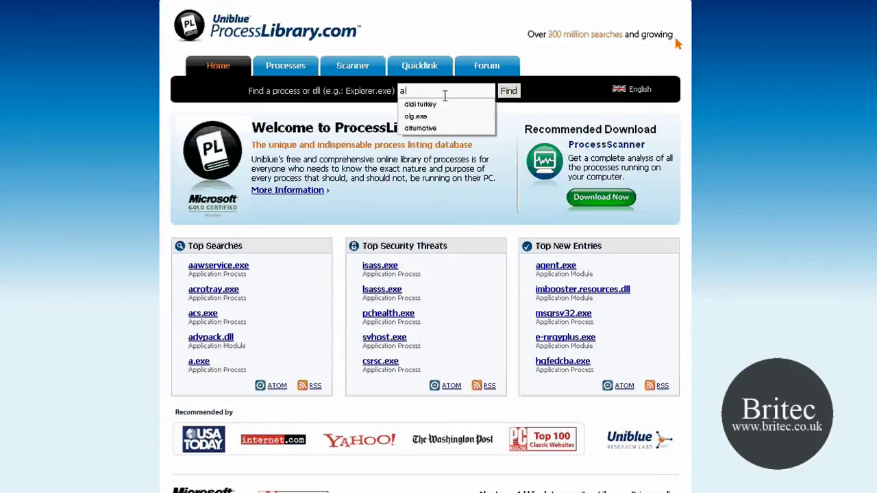
pyautogui.write('g.exe')
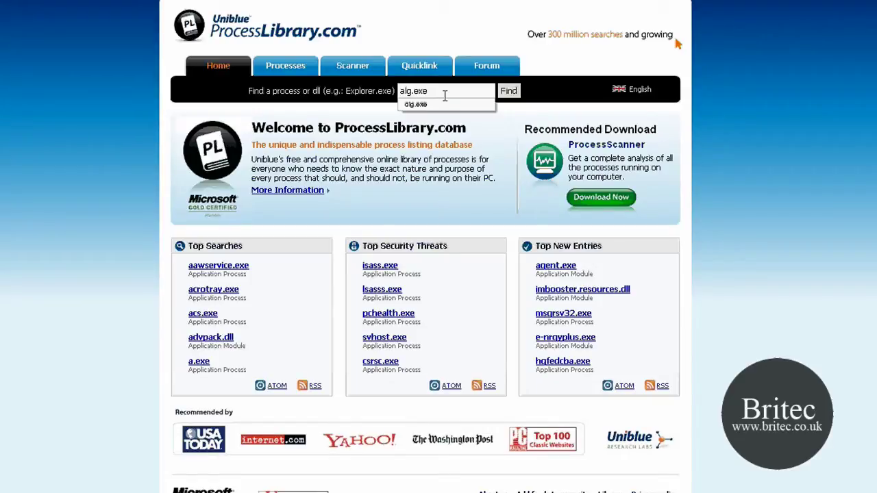
pyautogui.press('Escape')
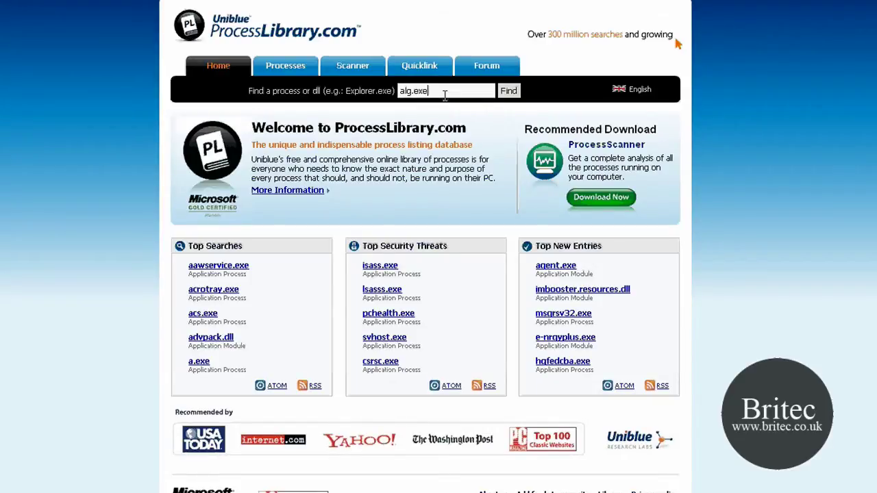
pyautogui.press('Return')
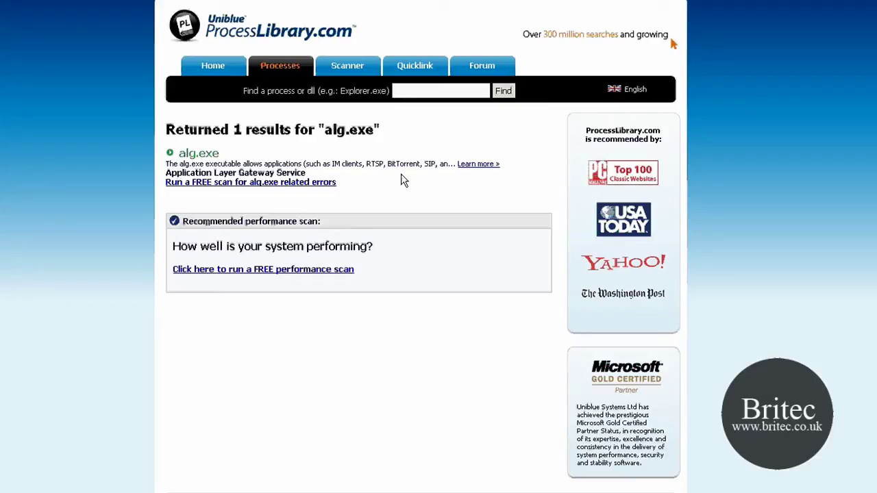
# Open the alg.exe search result and read its description, security rating and recommendation
pyautogui.click(200, 157)
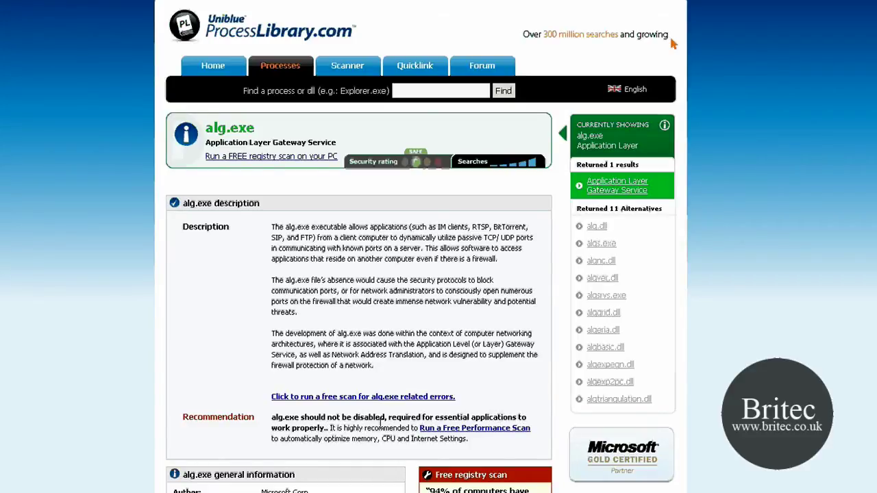
pyautogui.scroll(-1, 431, 278)
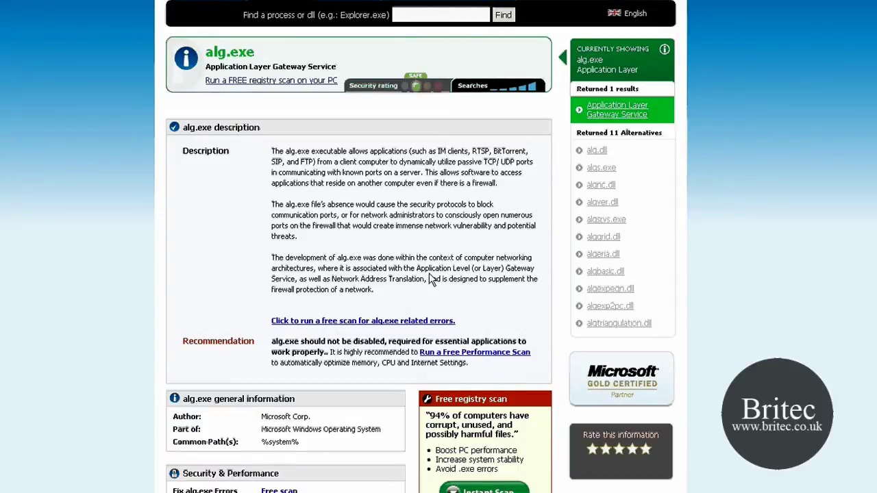
pyautogui.scroll(-1, 429, 273)
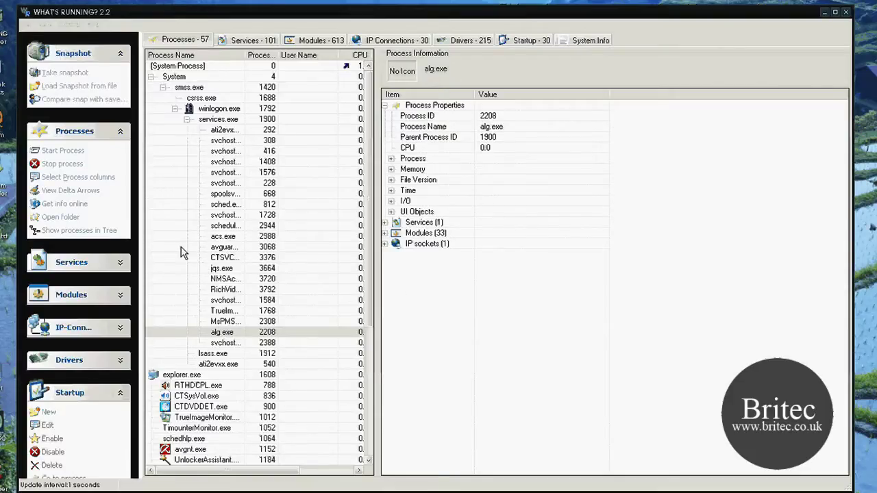
# Switch to What's Running, take a system snapshot and expand the smss.exe details under its processes
pyautogui.click(67, 73)
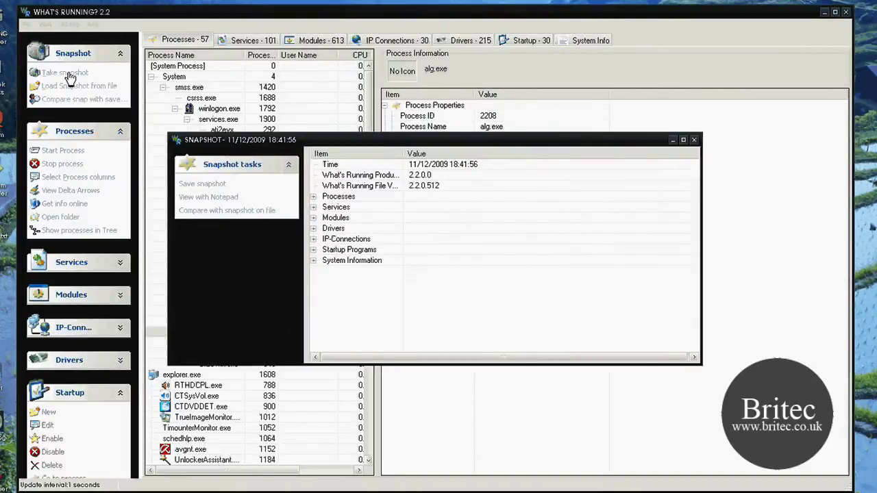
pyautogui.click(313, 196)
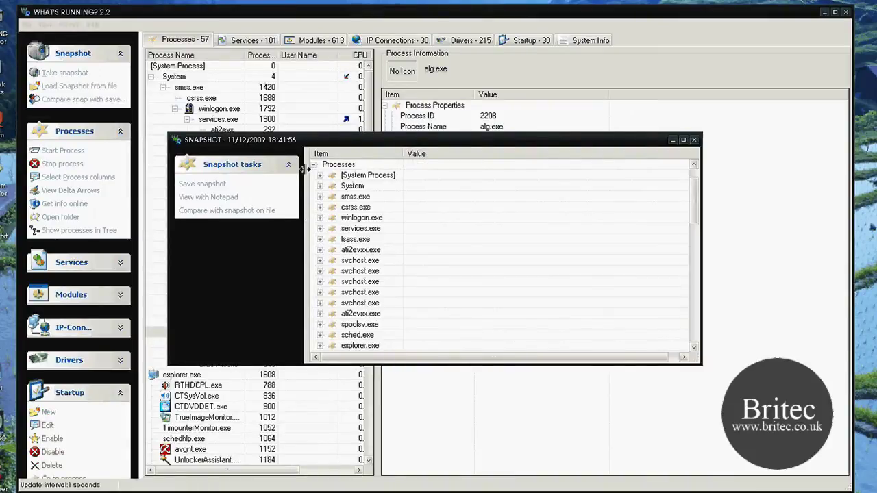
pyautogui.click(320, 196)
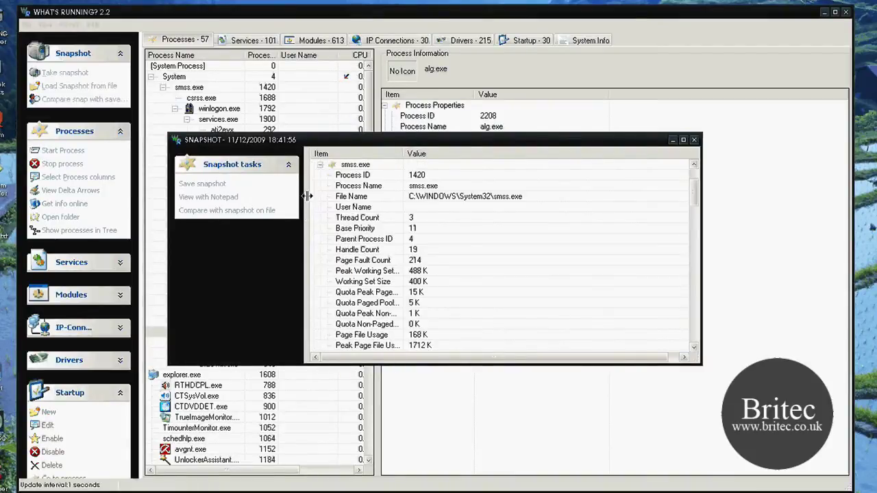
# Save the snapshot to the Desktop as an XML file named test and close the snapshot window
pyautogui.click(202, 183)
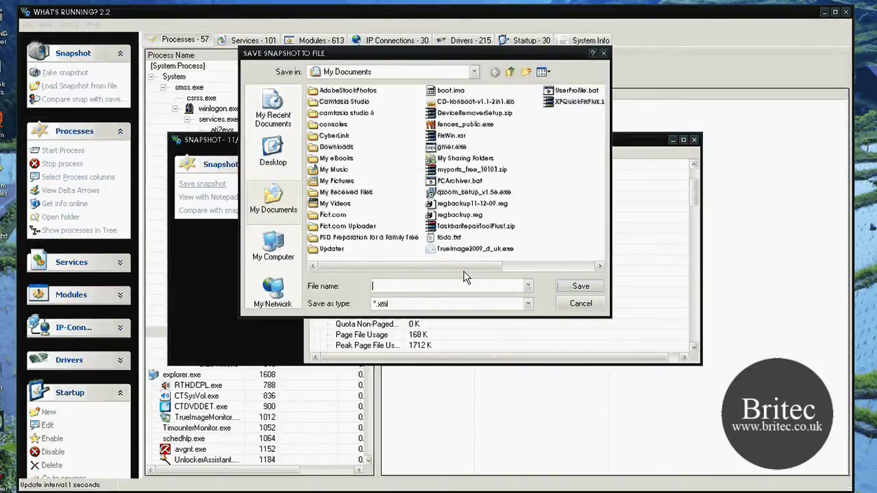
pyautogui.write('test')
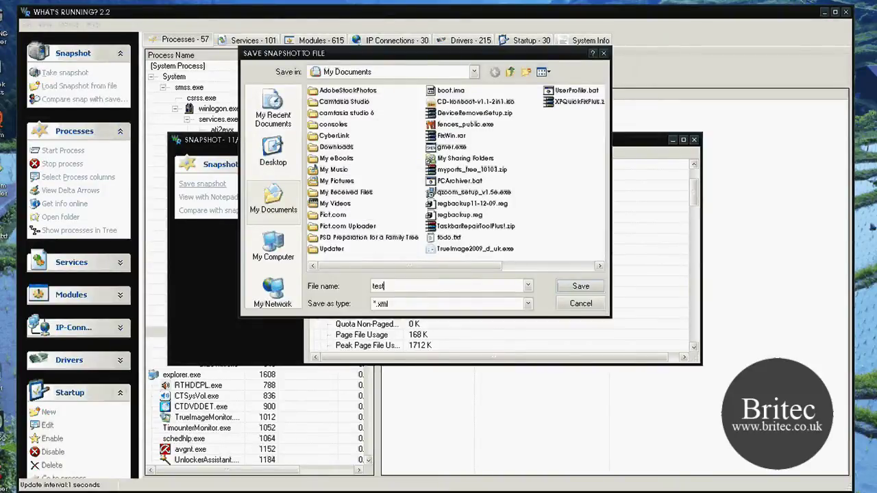
pyautogui.click(277, 159)
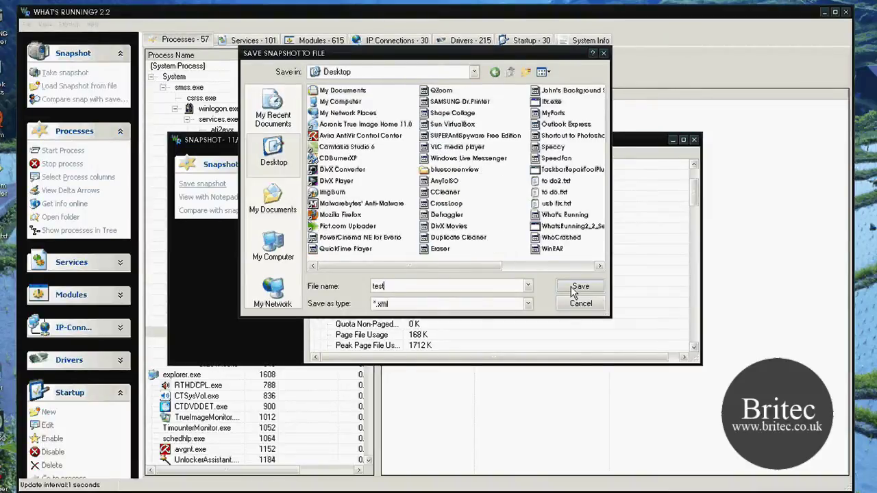
pyautogui.click(575, 288)
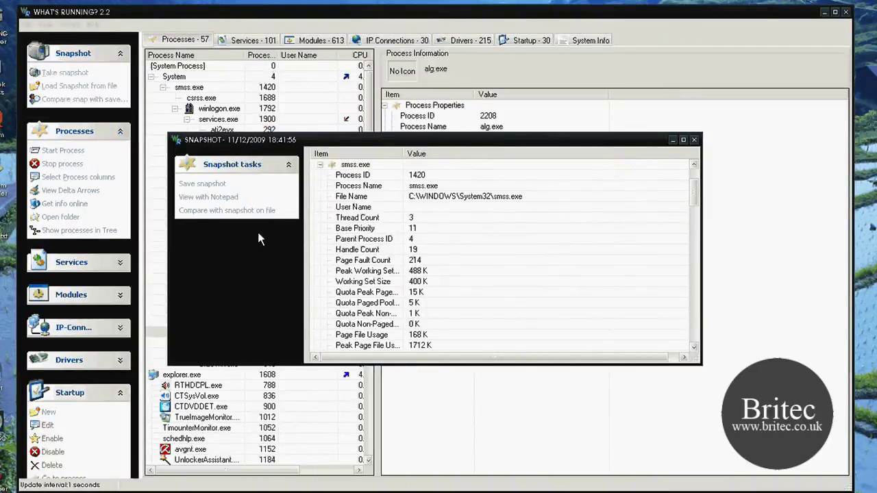
pyautogui.click(693, 140)
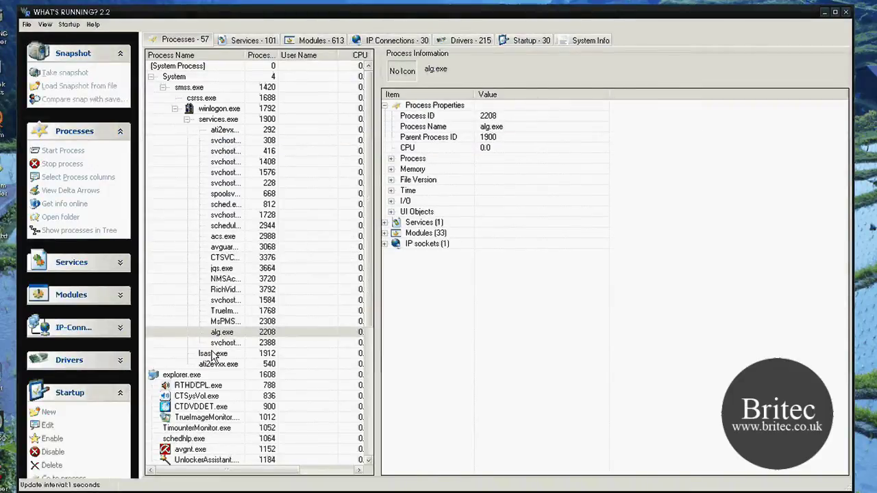
# Show the services list, select the Background Intelligent Transfer Service to view its properties, and open its folder
pyautogui.click(76, 263)
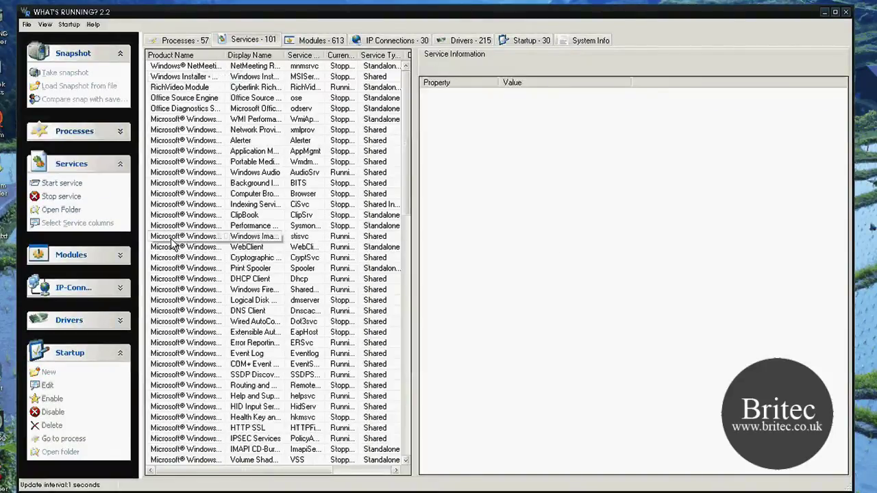
pyautogui.click(171, 183)
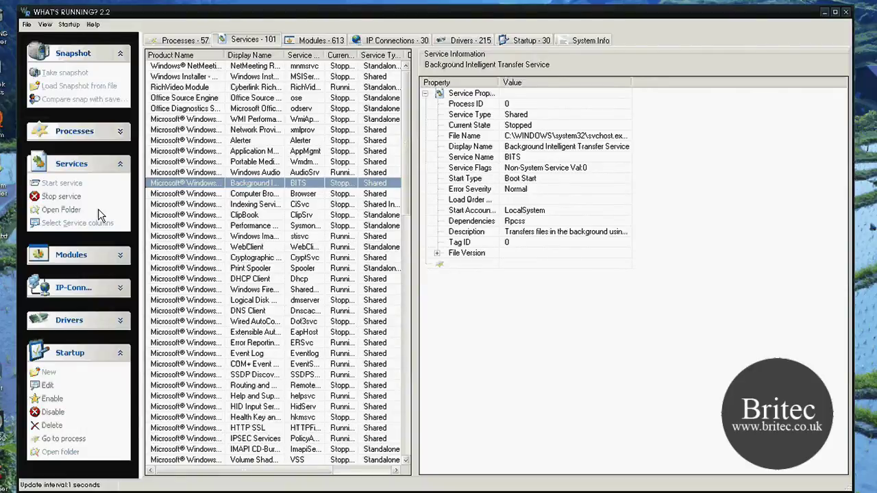
pyautogui.click(43, 212)
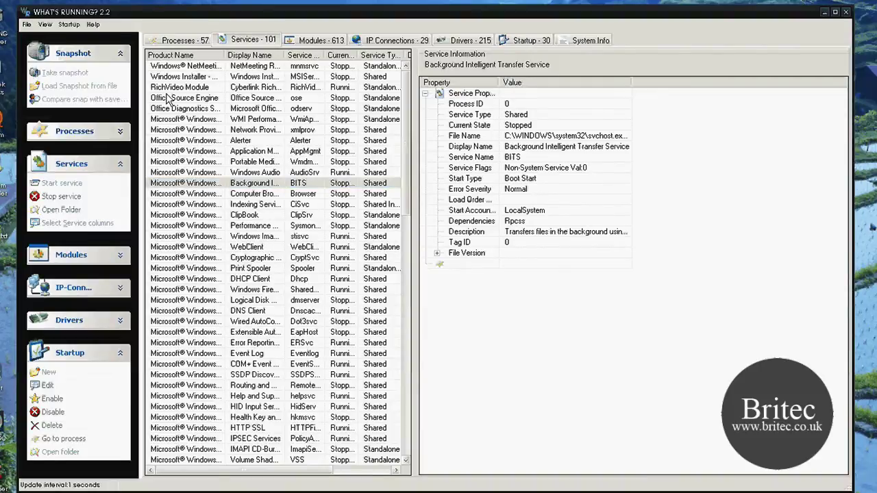
# Return to the processes list, select alg.exe, open its containing folder to browse the contents, and close the folder window
pyautogui.hotkey('ctrl', 'shift', 'Tab')
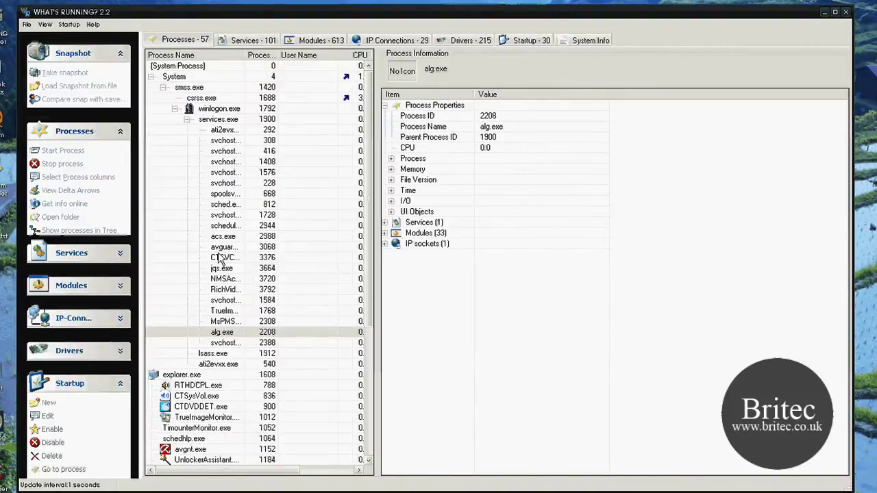
pyautogui.click(231, 300)
pyautogui.click(219, 332)
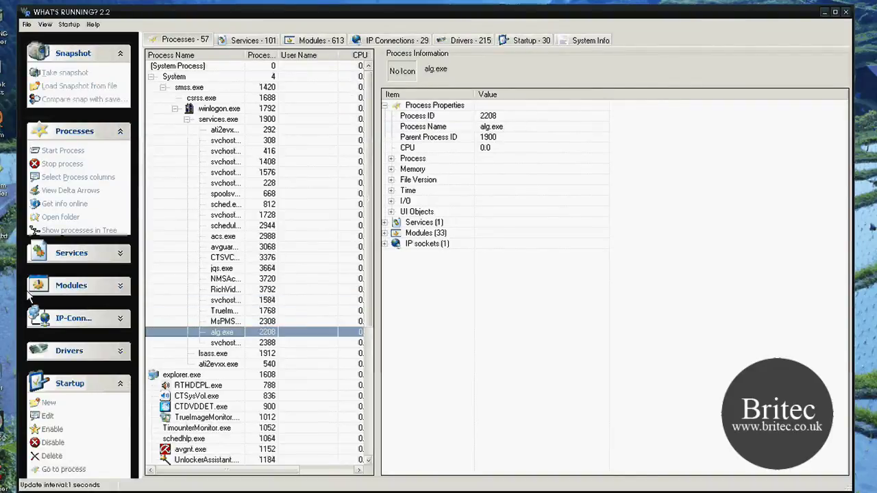
pyautogui.click(76, 192)
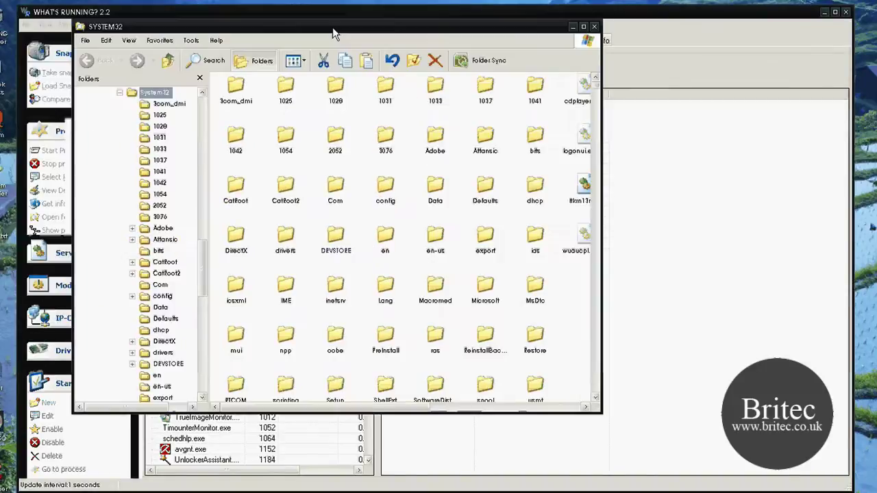
pyautogui.moveTo(334, 33); pyautogui.dragTo(287, 43)
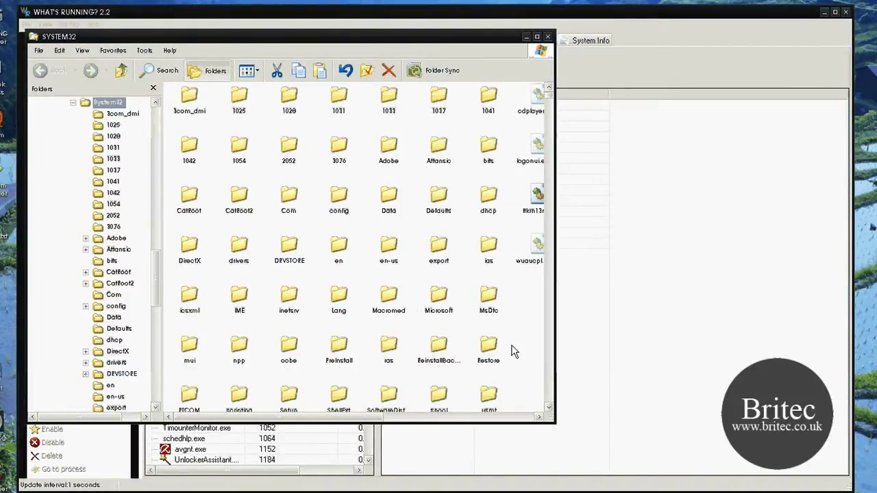
pyautogui.scroll(-5, 562, 171)
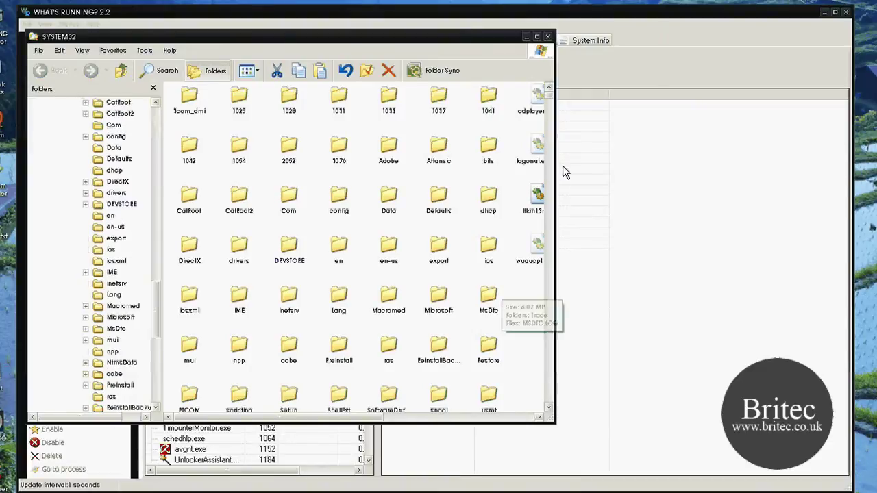
pyautogui.click(563, 166)
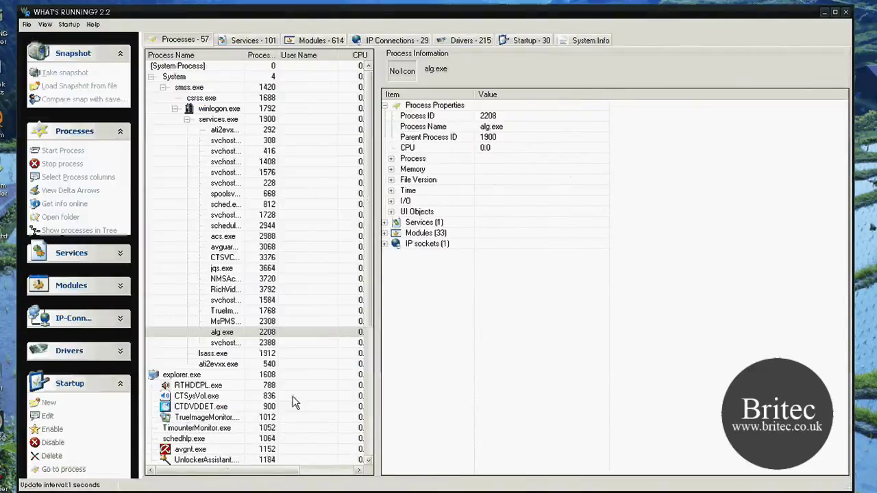
# Show the services list and select the Network DDE DSDM service to view its properties
pyautogui.click(259, 41)
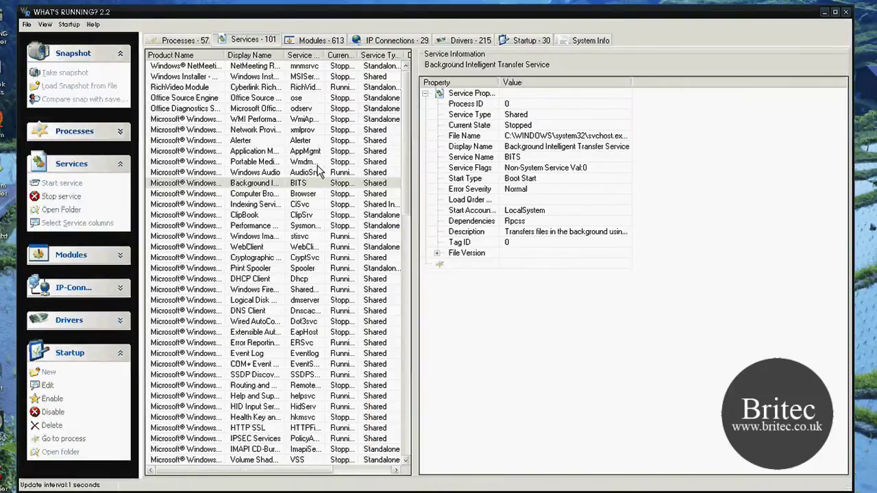
pyautogui.scroll(-4, 407, 169)
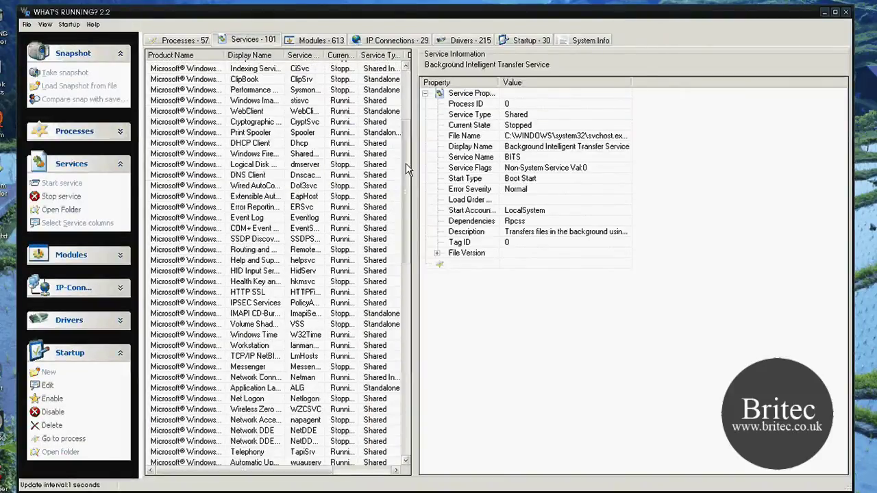
pyautogui.scroll(-5, 406, 168)
pyautogui.click(241, 284)
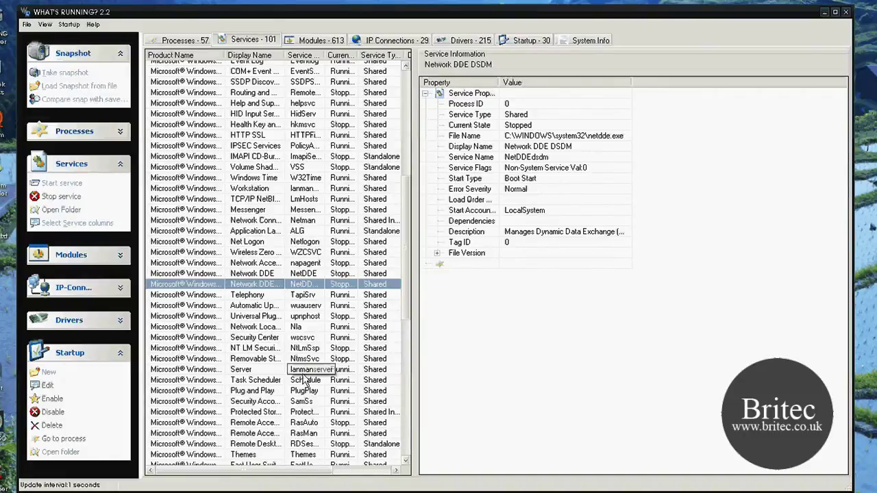
# Show the loaded modules and inspect the properties of XPOB2RES.DLL, wuaueng.dll, wdmaud.drv and UnlockerCOM.dll
pyautogui.click(318, 43)
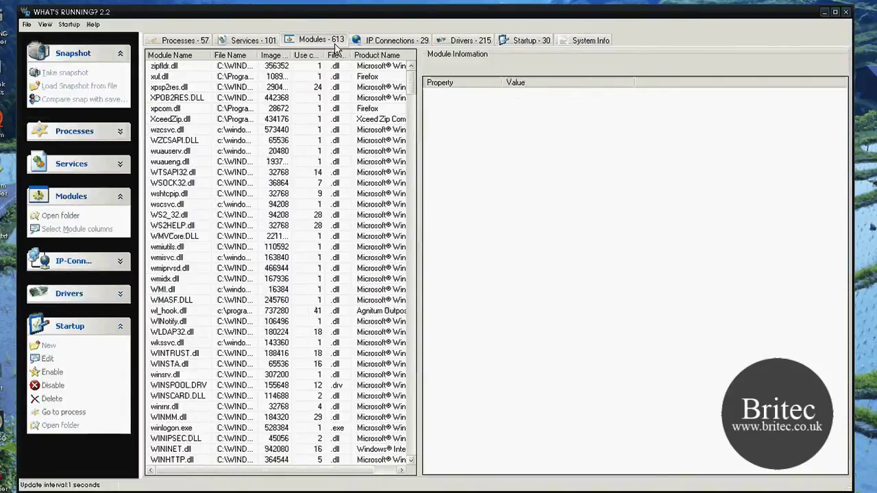
pyautogui.click(179, 98)
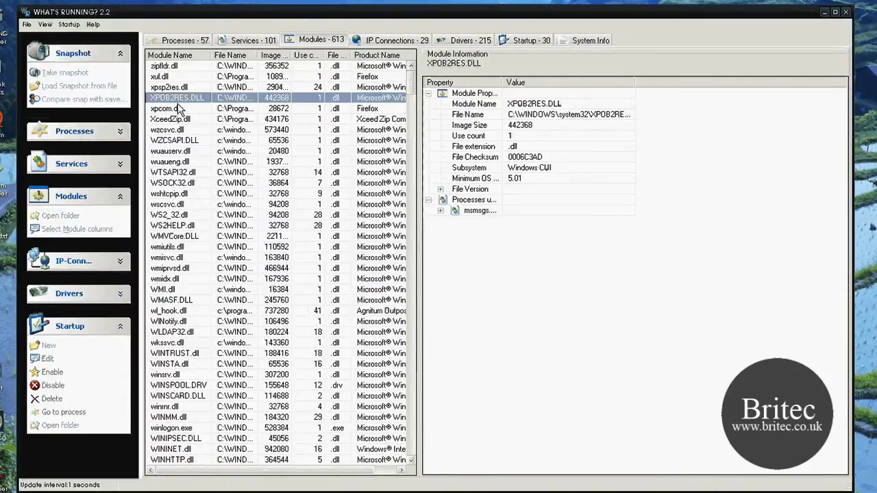
pyautogui.click(167, 163)
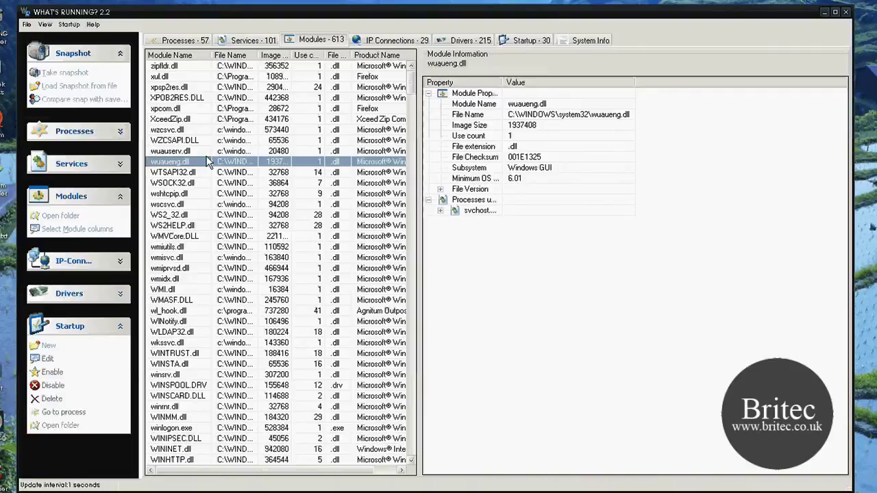
pyautogui.scroll(-8, 199, 168)
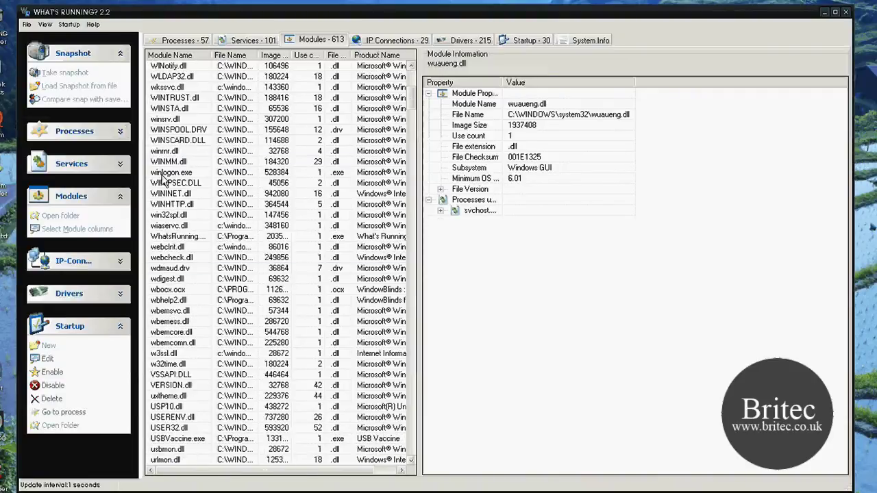
pyautogui.click(172, 268)
pyautogui.scroll(-3, 171, 302)
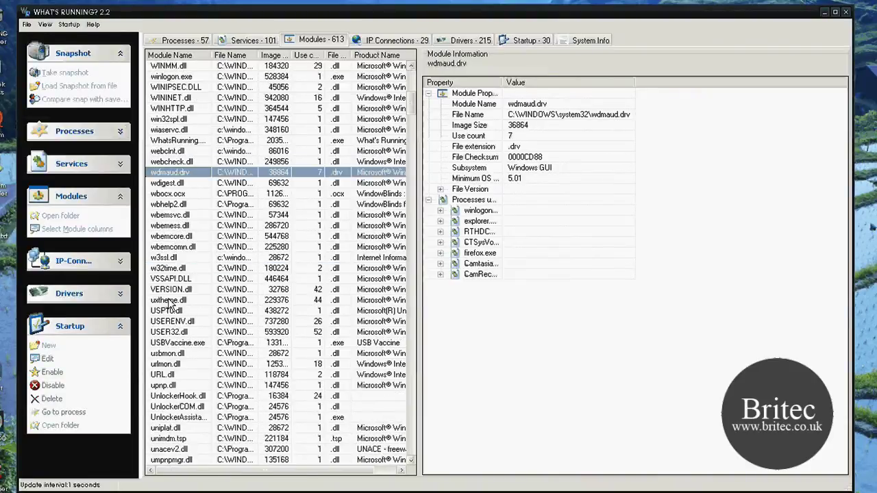
pyautogui.write('unlockerc')
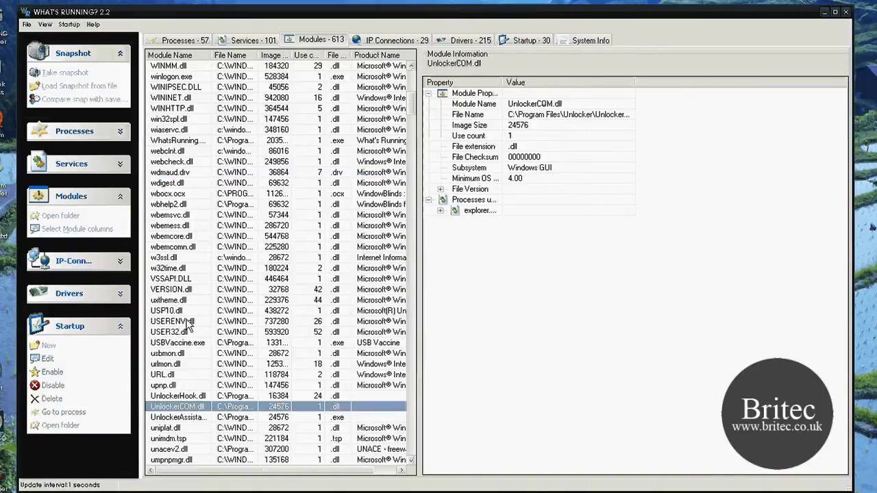
# Show the IP connections and review their states, socket types, and local and remote ports
pyautogui.hotkey('ctrl', 'Tab')
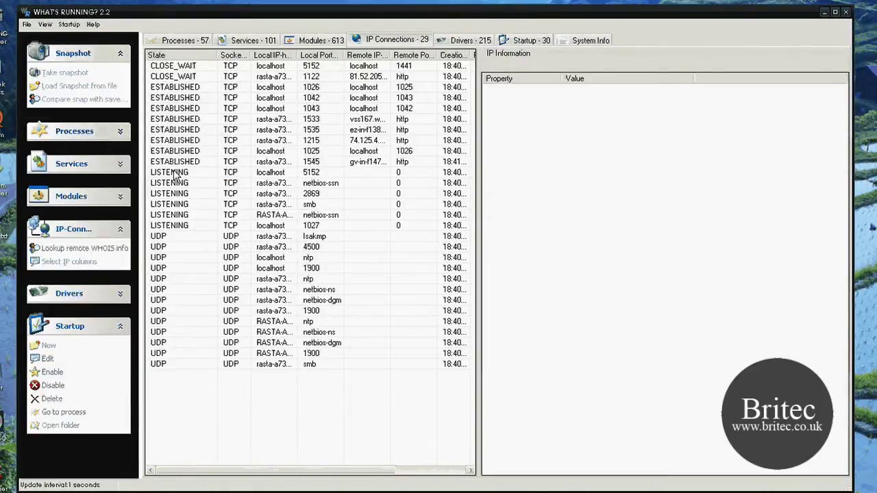
pyautogui.moveTo(247, 15); pyautogui.dragTo(275, 18)
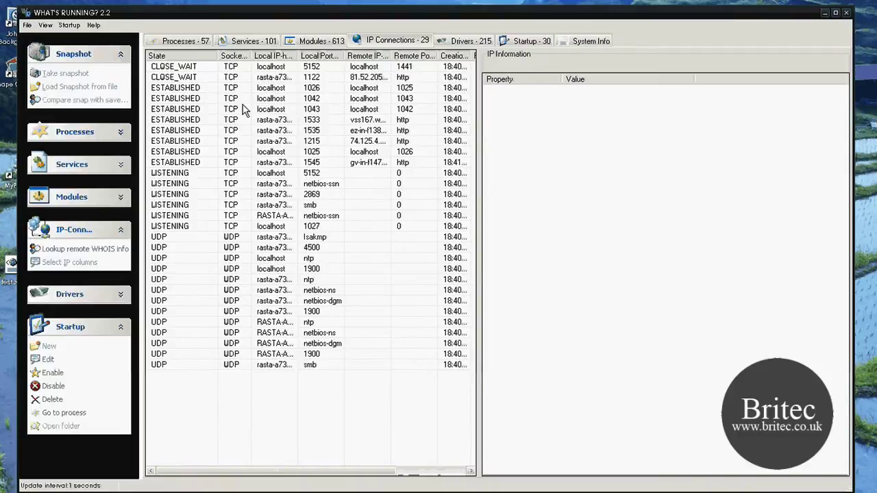
# Show the drivers list, view the WebDav Client Redirector's properties, and open its folder before closing that window
pyautogui.hotkey('ctrl', 'Tab')
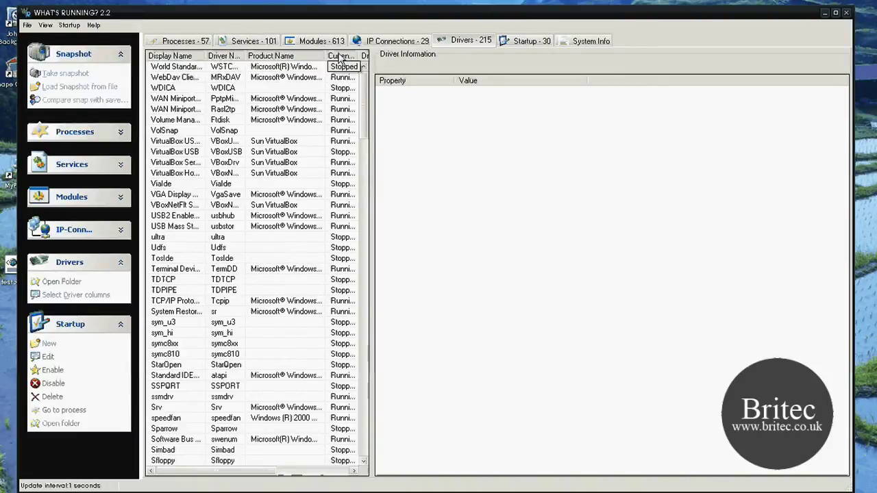
pyautogui.click(341, 78)
pyautogui.rightClick(340, 80)
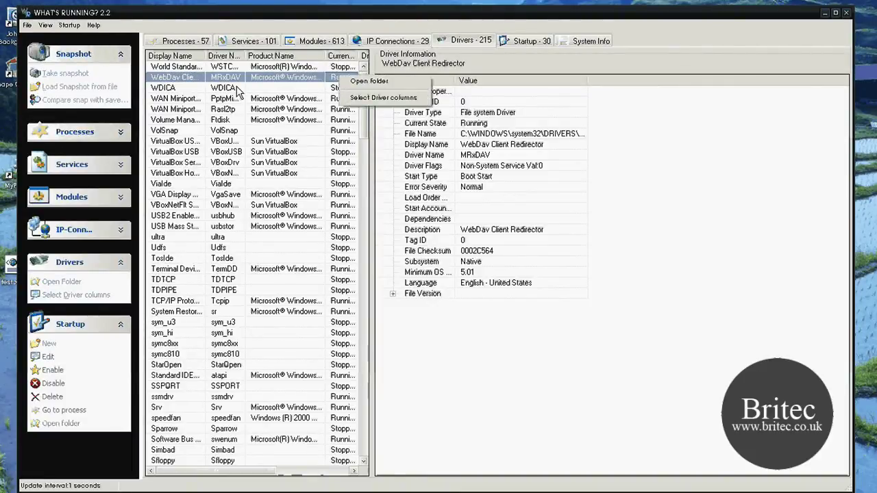
pyautogui.click(368, 81)
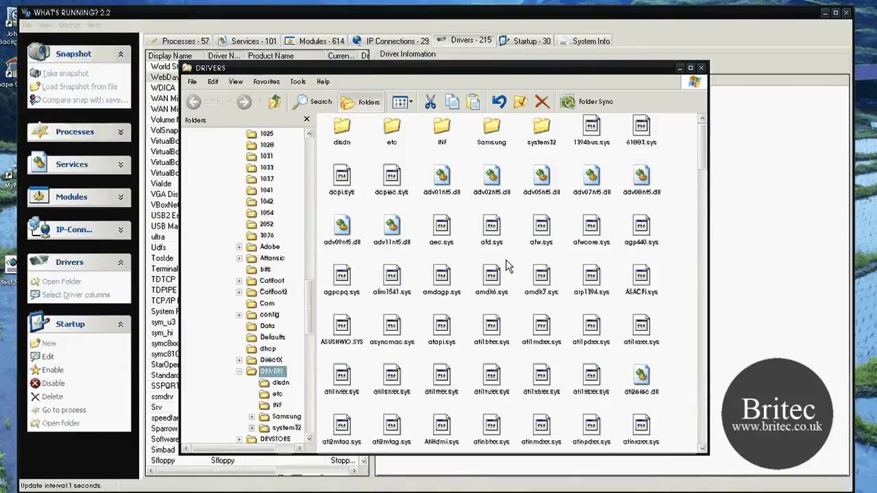
pyautogui.click(702, 68)
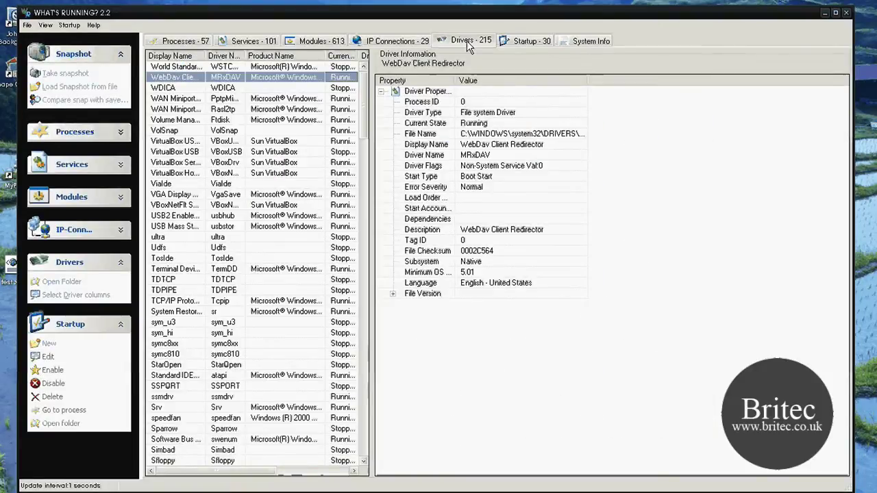
# Show the startup programs and select the UnlockerAssistant, AsioReg and avgnt entries in turn to review them
pyautogui.click(525, 40)
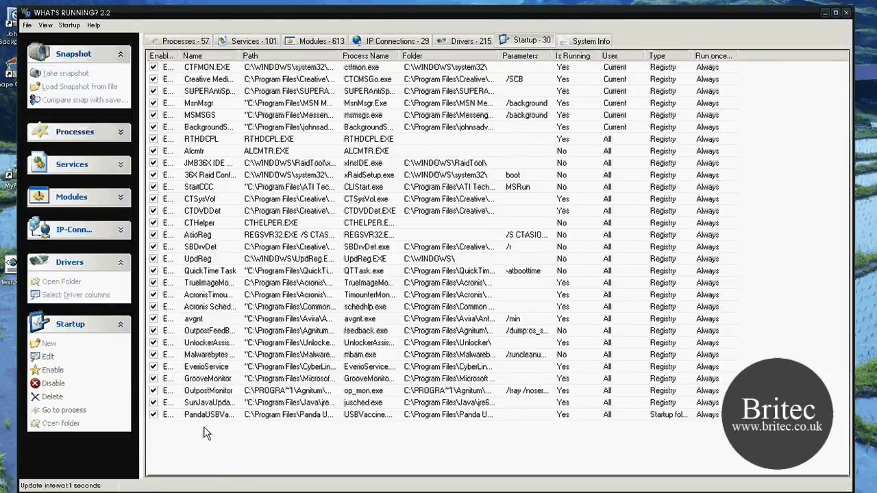
pyautogui.click(206, 343)
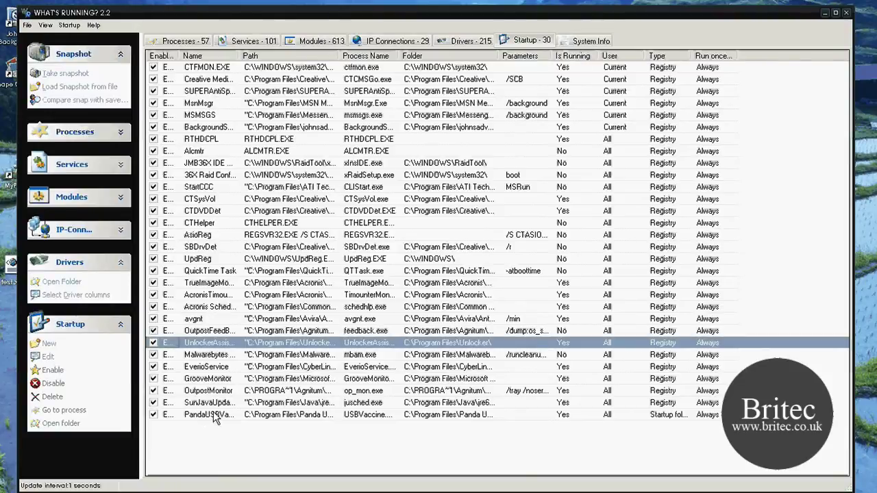
pyautogui.click(199, 235)
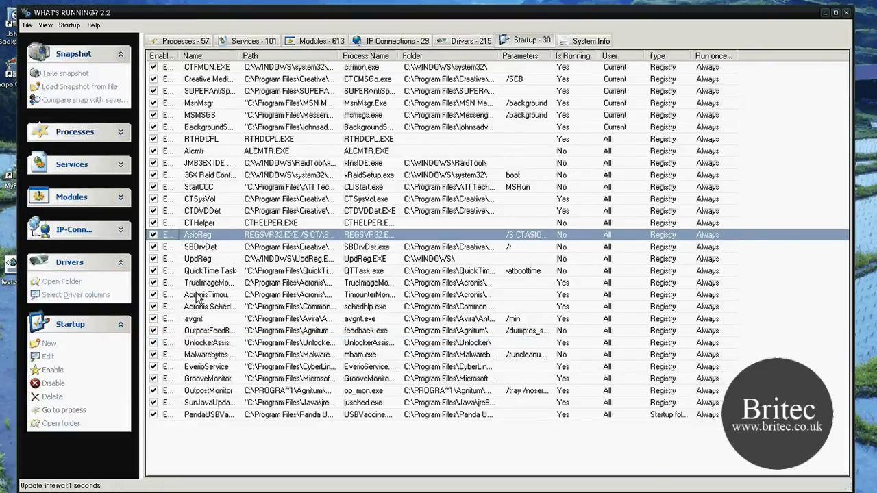
pyautogui.click(195, 318)
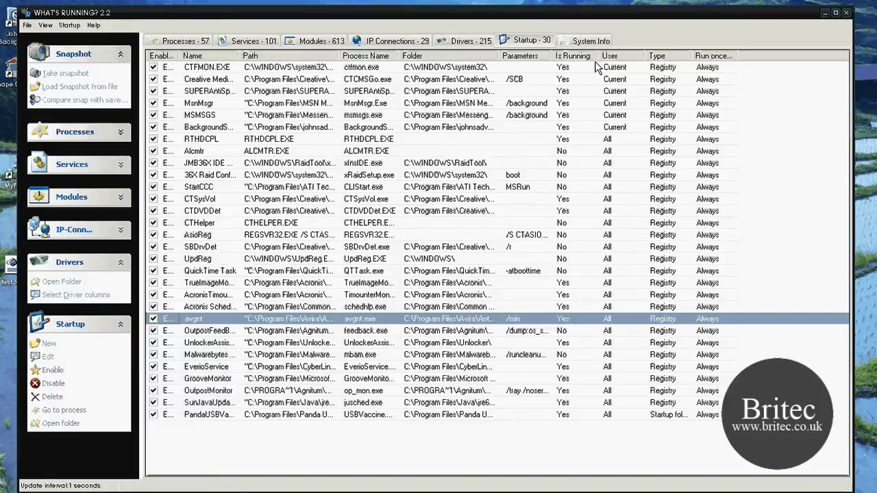
# Show the system information and step through its user and owner entries down to Registered Owner
pyautogui.click(591, 40)
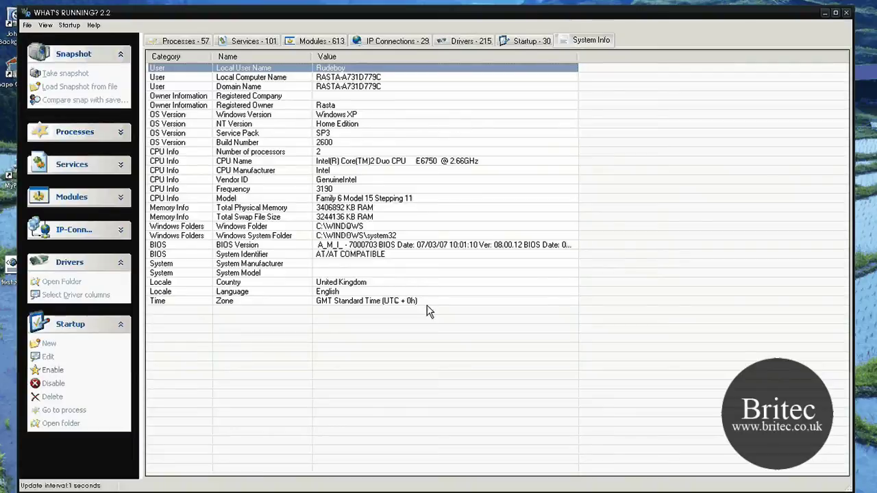
pyautogui.press('Down')
pyautogui.press('Down')
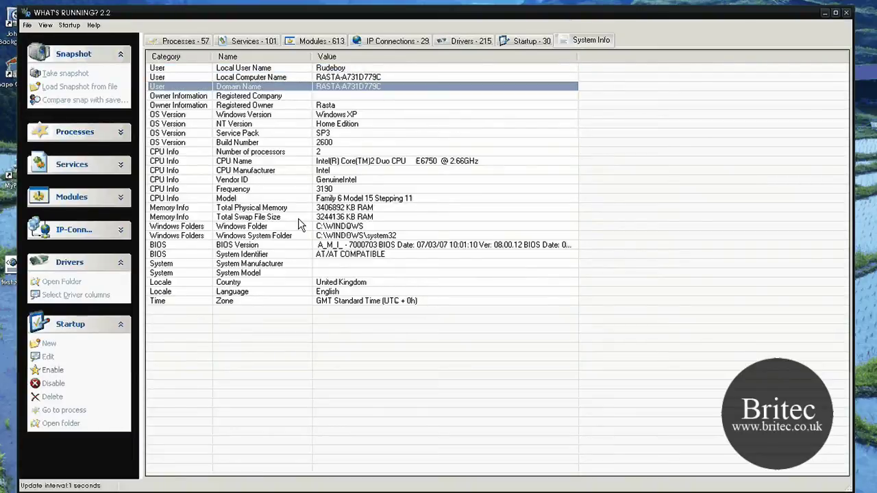
pyautogui.press('Down')
pyautogui.press('Down')
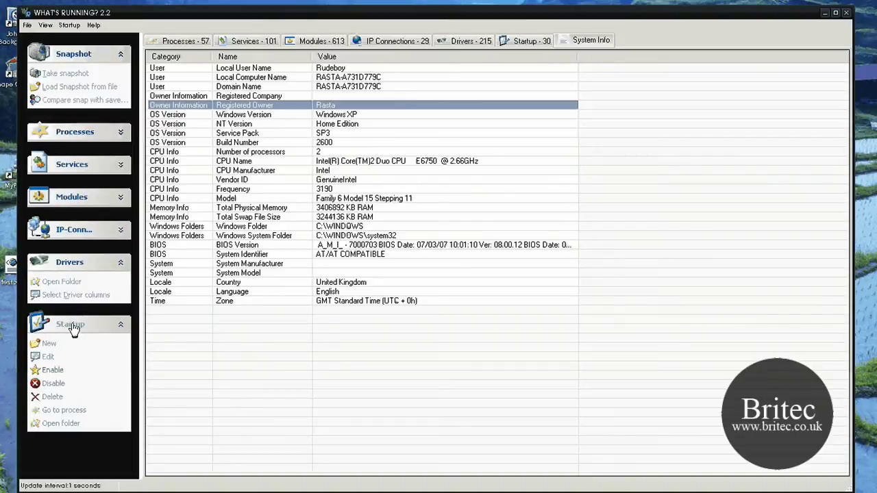
# Revisit the IP connections, services, processes and drivers views to review the actions available for each
pyautogui.click(70, 232)
pyautogui.click(67, 164)
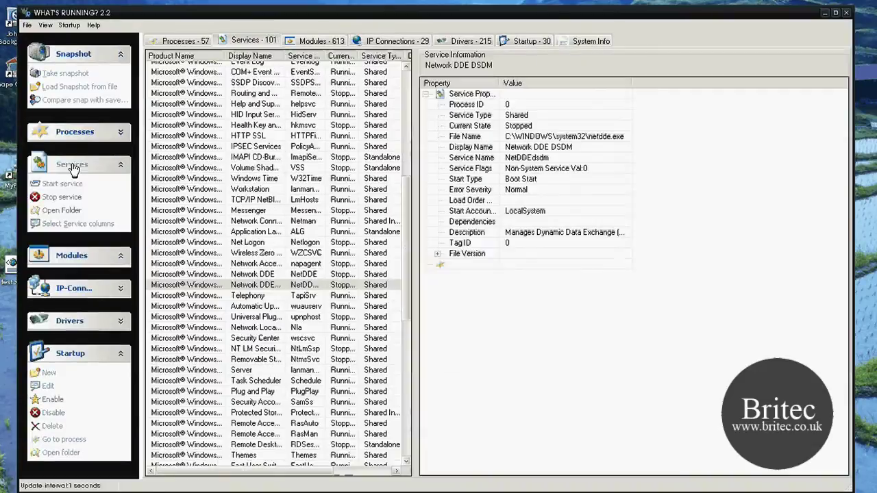
pyautogui.click(55, 209)
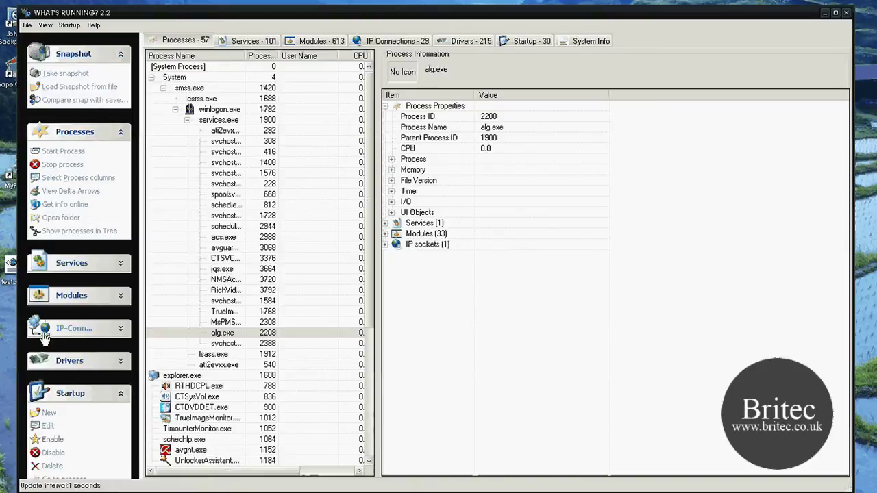
pyautogui.click(69, 360)
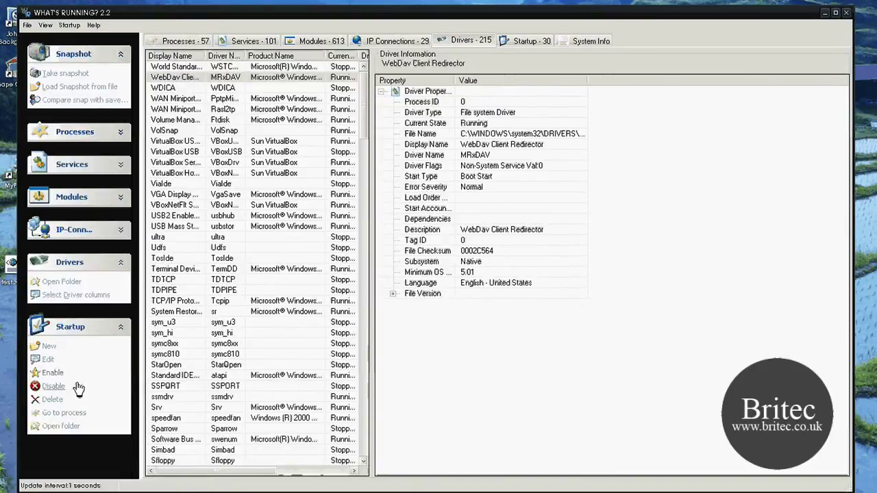